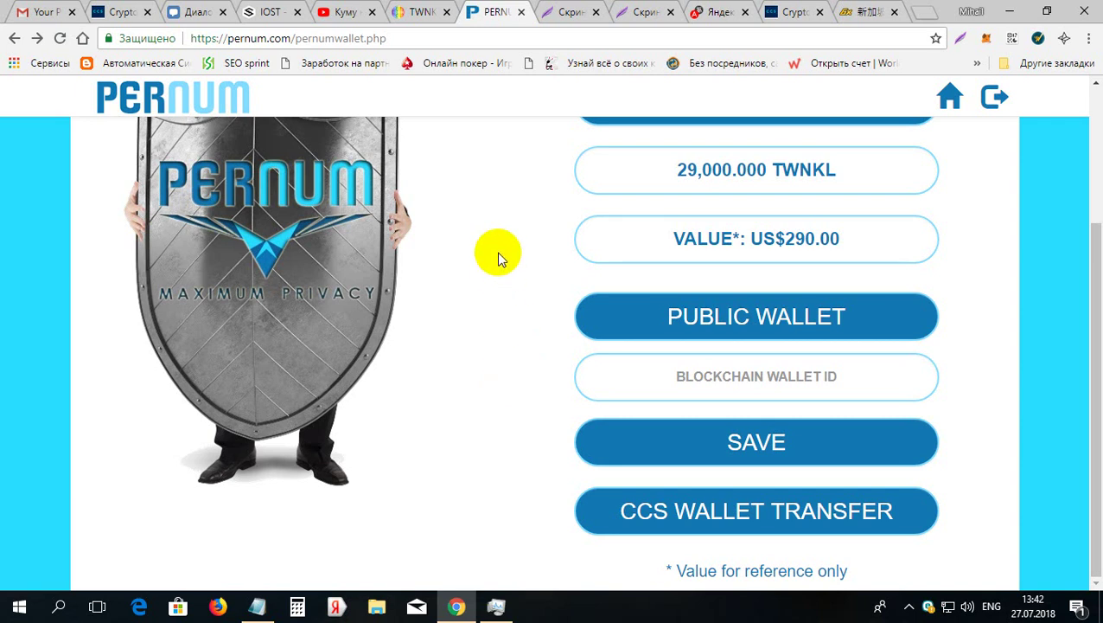
Go from the Gmail inbox to the Cryptocoinstreet User / Documents page (coinsworldstreet.com my_documents).
{"action": "left_click", "coordinate": [35, 10]}
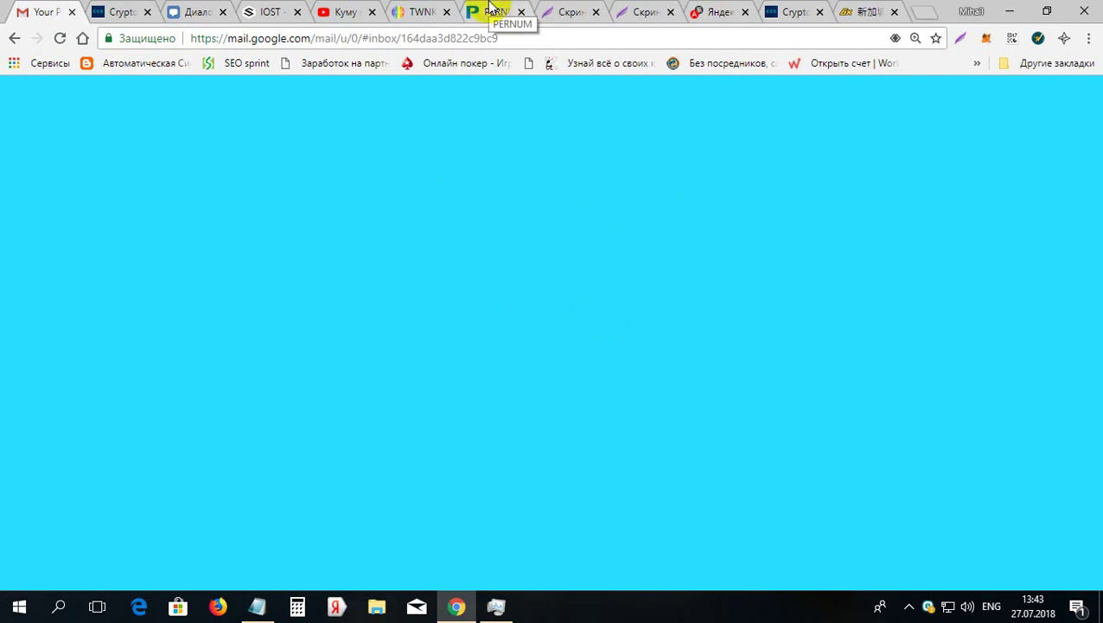
{"action": "left_click", "coordinate": [548, 248]}
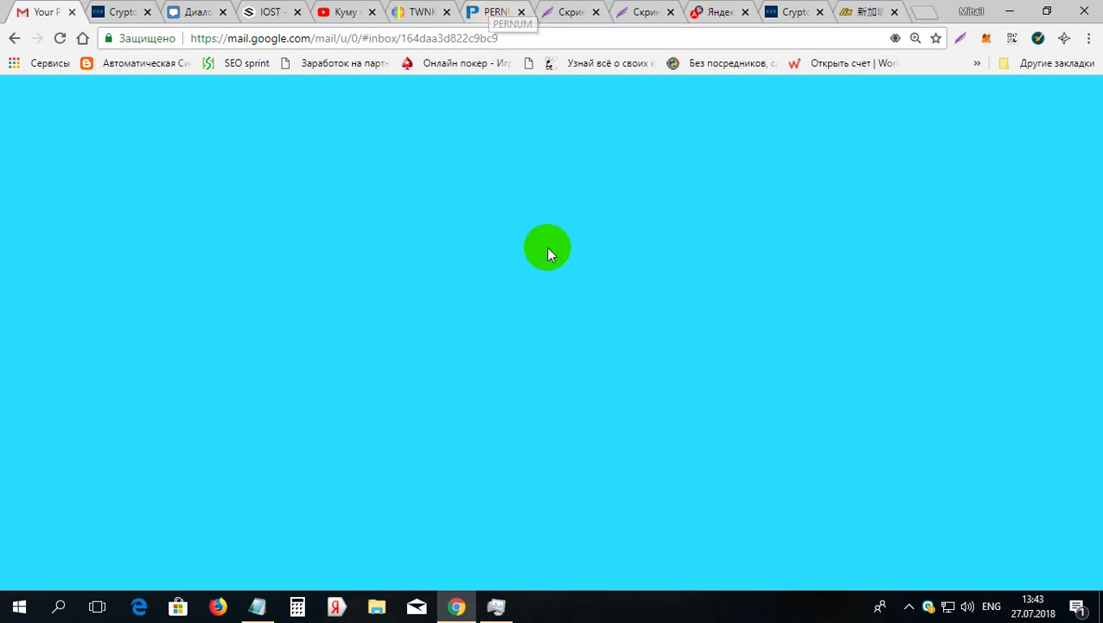
{"action": "left_click", "coordinate": [789, 11]}
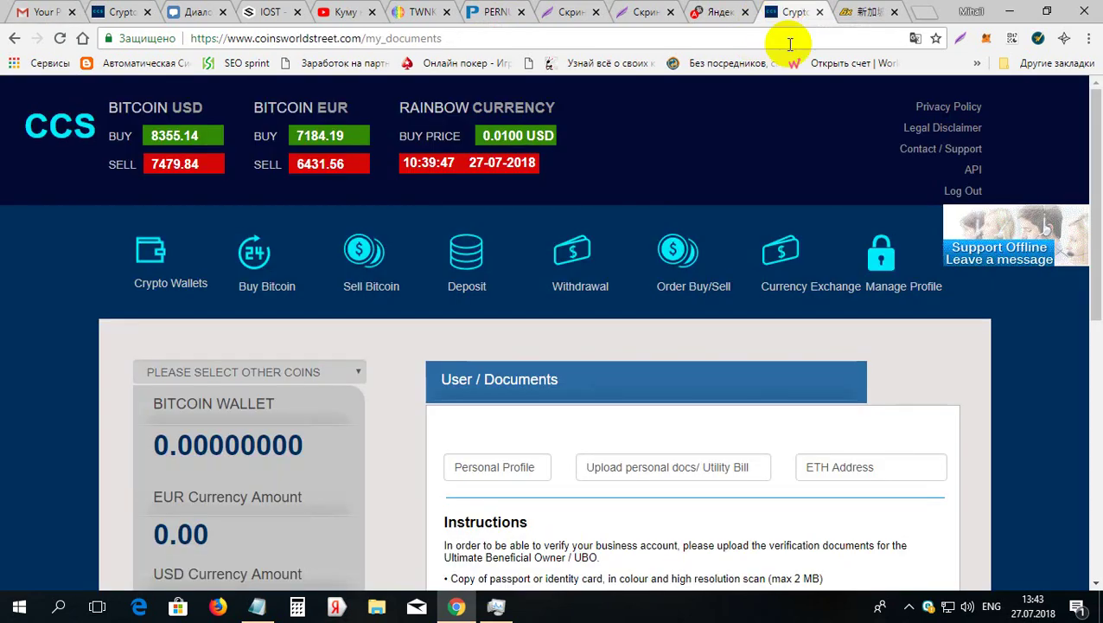
Scroll to the passport upload instructions, then view the registration-success Lightshot screenshot.
{"action": "left_click", "coordinate": [707, 167]}
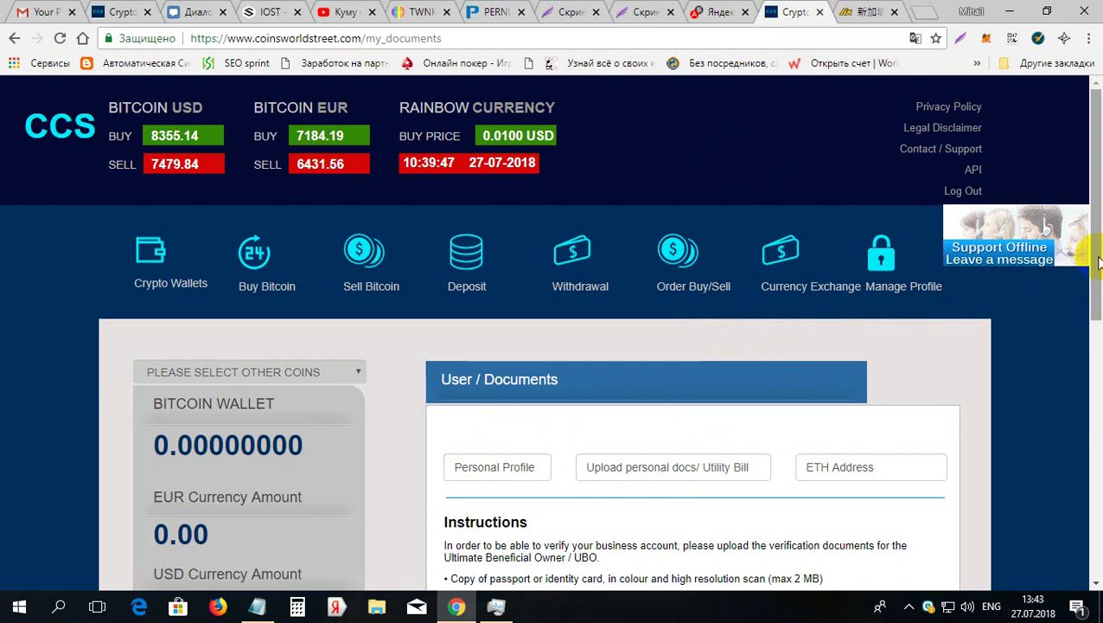
{"action": "mouse_move", "coordinate": [1096, 266]}
{"action": "left_mouse_down"}
{"action": "mouse_move", "coordinate": [1098, 482]}
{"action": "mouse_move", "coordinate": [1080, 299]}
{"action": "left_mouse_up"}
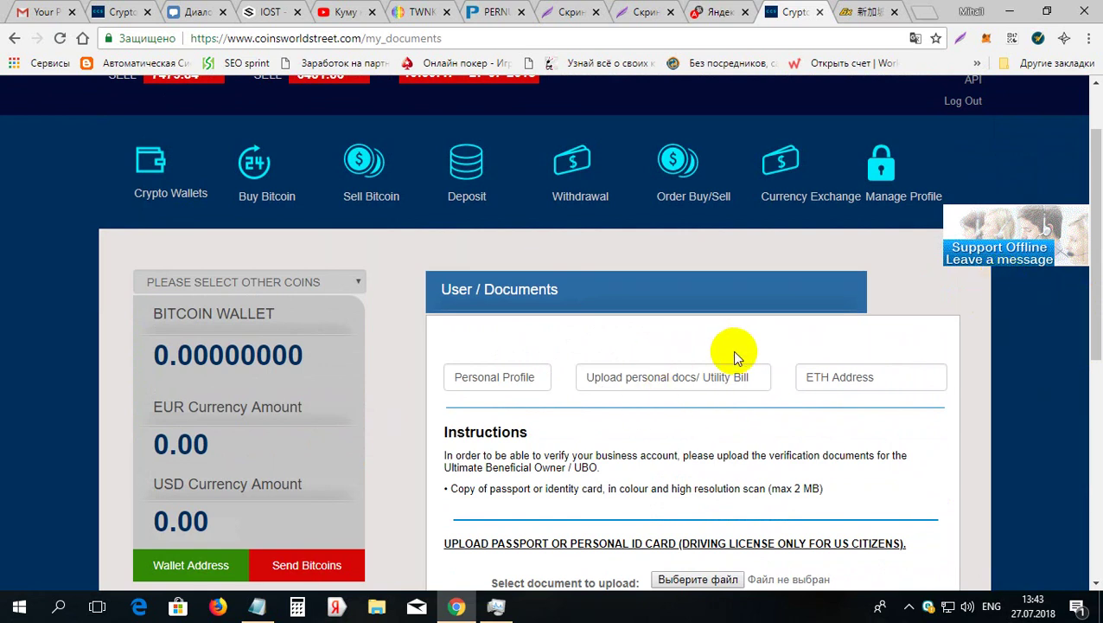
{"action": "mouse_move", "coordinate": [1095, 192]}
{"action": "left_mouse_down"}
{"action": "mouse_move", "coordinate": [1096, 261]}
{"action": "mouse_move", "coordinate": [1099, 201]}
{"action": "left_mouse_up"}
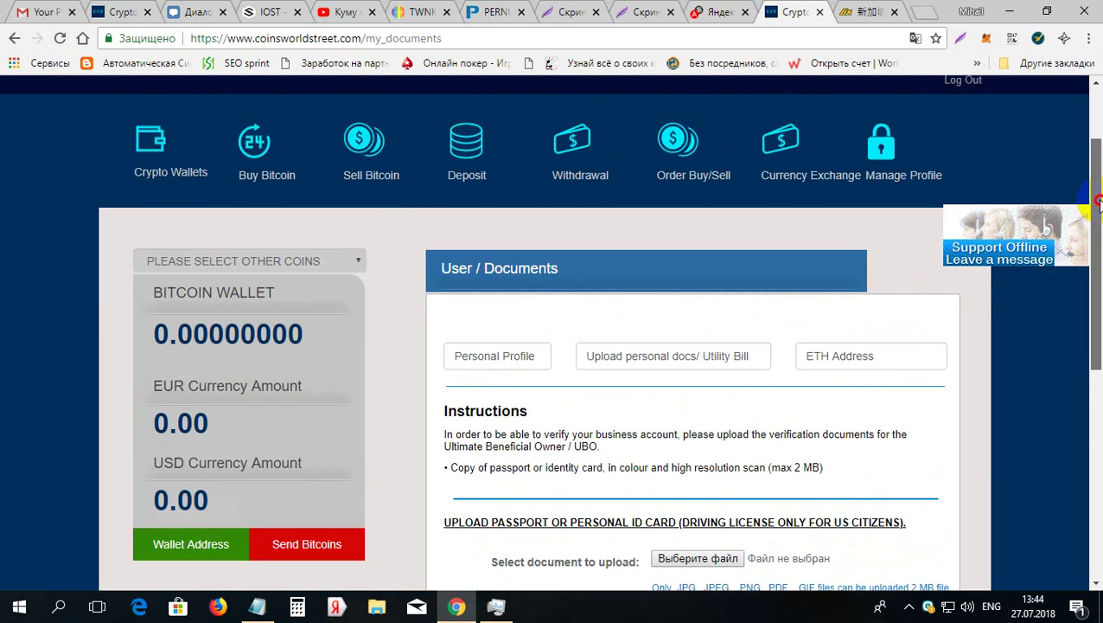
{"action": "left_click", "coordinate": [561, 10]}
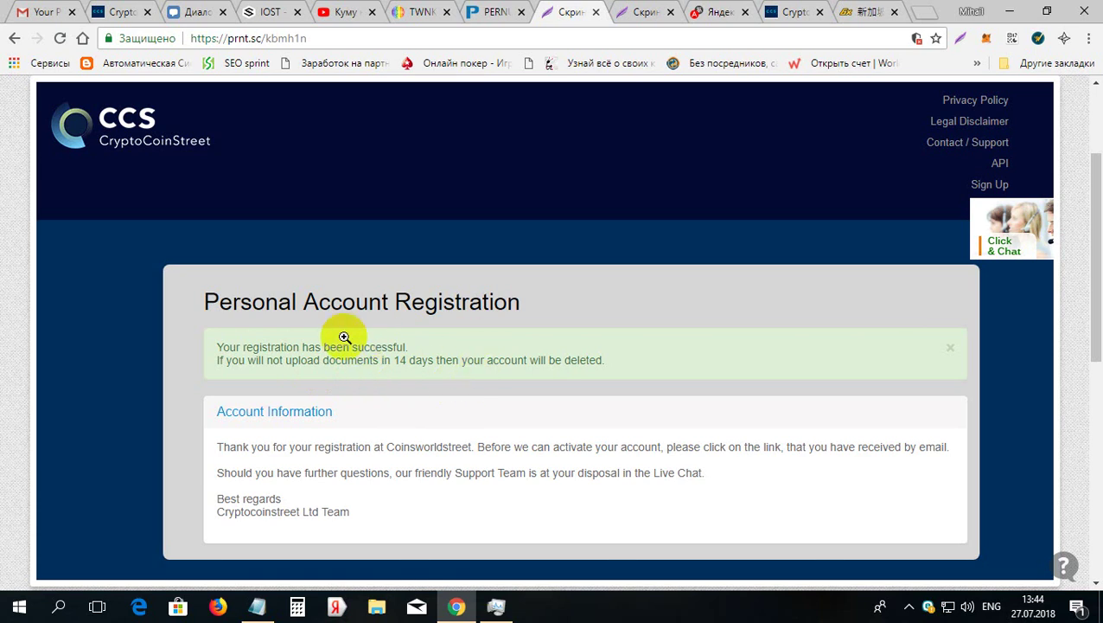
Look over the registration screenshot, then open the Account Verification Complete screenshot prnt.sc/kbmjfz.
{"action": "left_click", "coordinate": [160, 166]}
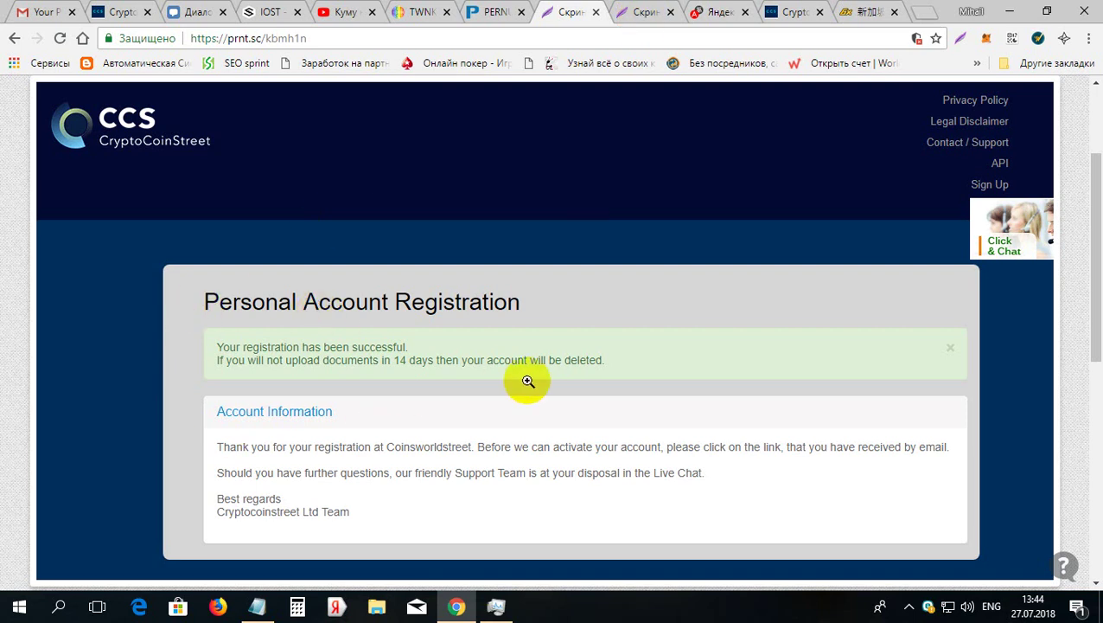
{"action": "left_click", "coordinate": [641, 14]}
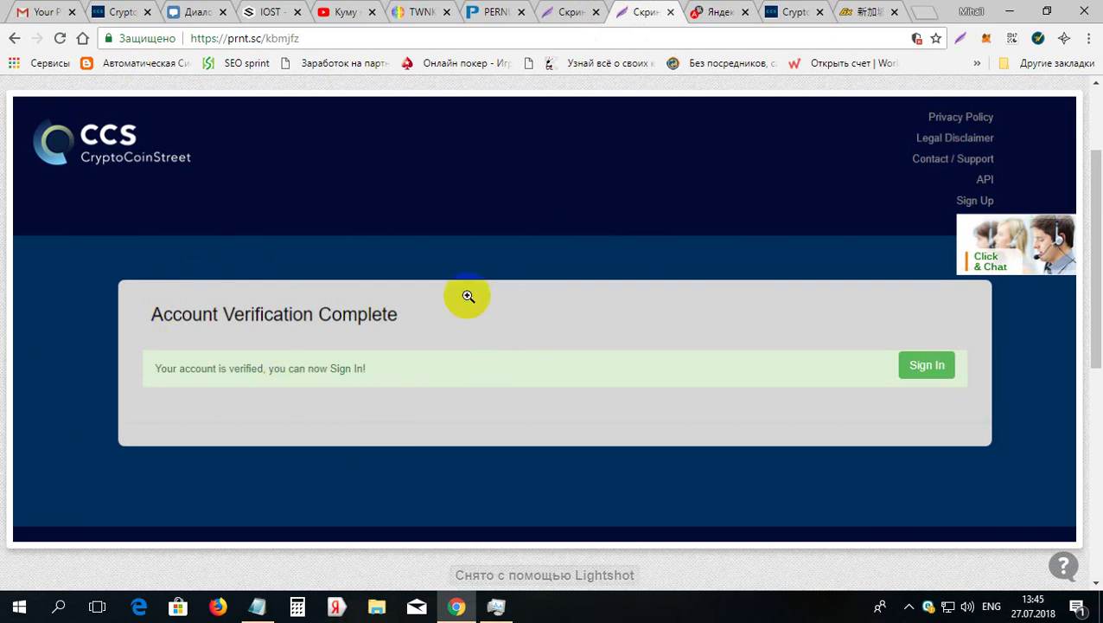
Scroll through the Manage Profile fields, then go back to the User / Documents page.
{"action": "left_click", "coordinate": [122, 11]}
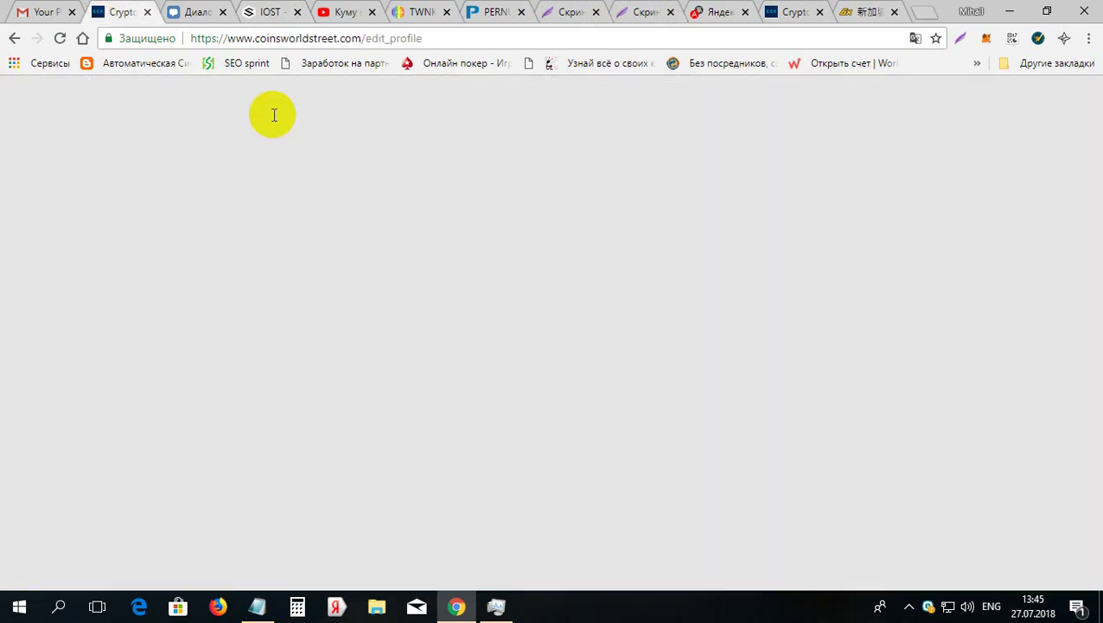
{"action": "left_click", "coordinate": [274, 116]}
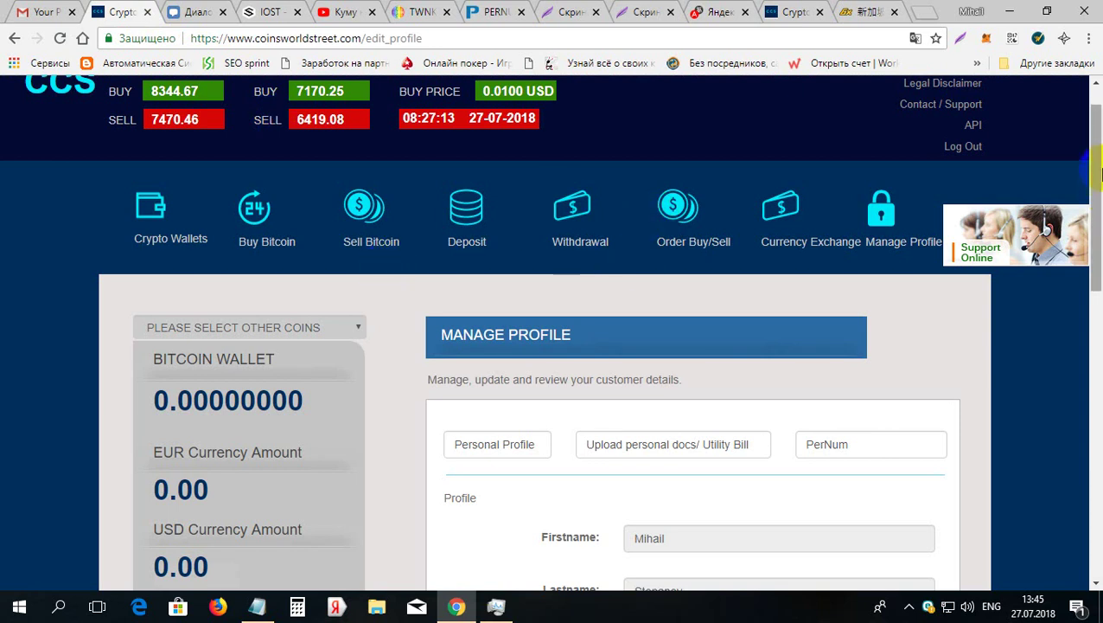
{"action": "left_click_drag", "start_coordinate": [1095, 205], "coordinate": [1098, 270]}
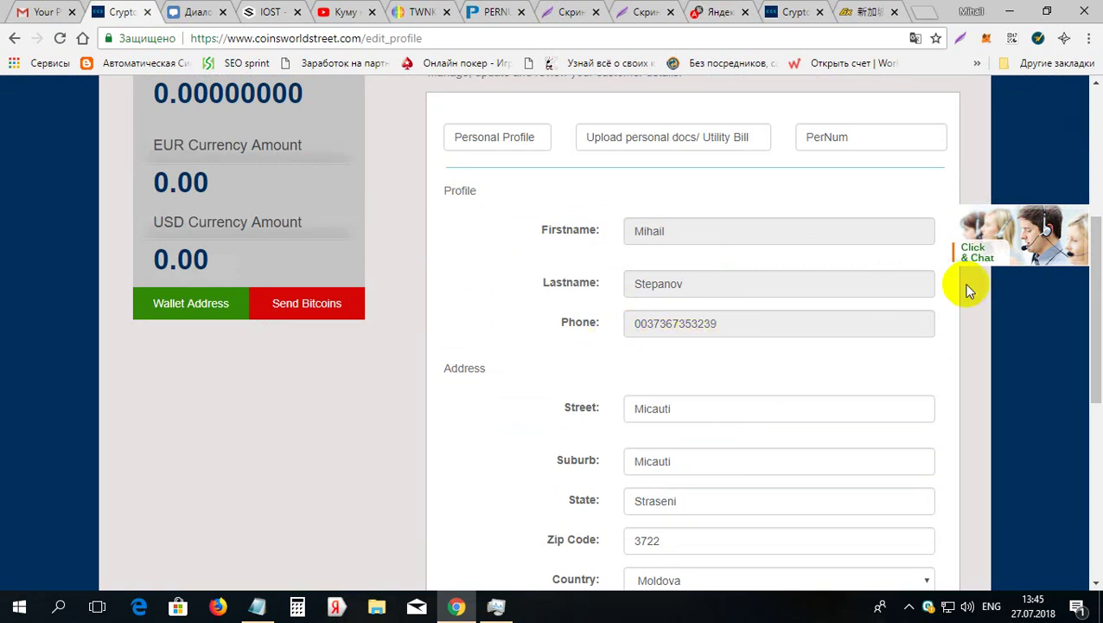
{"action": "left_click_drag", "start_coordinate": [1098, 271], "coordinate": [1098, 358]}
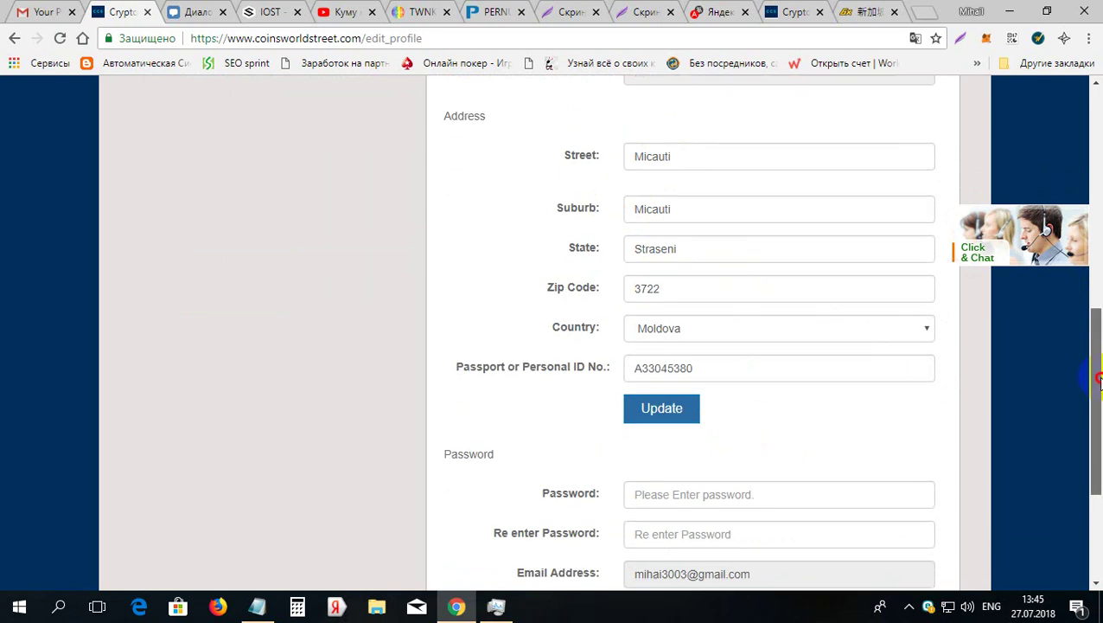
{"action": "left_click_drag", "start_coordinate": [1099, 377], "coordinate": [1099, 240]}
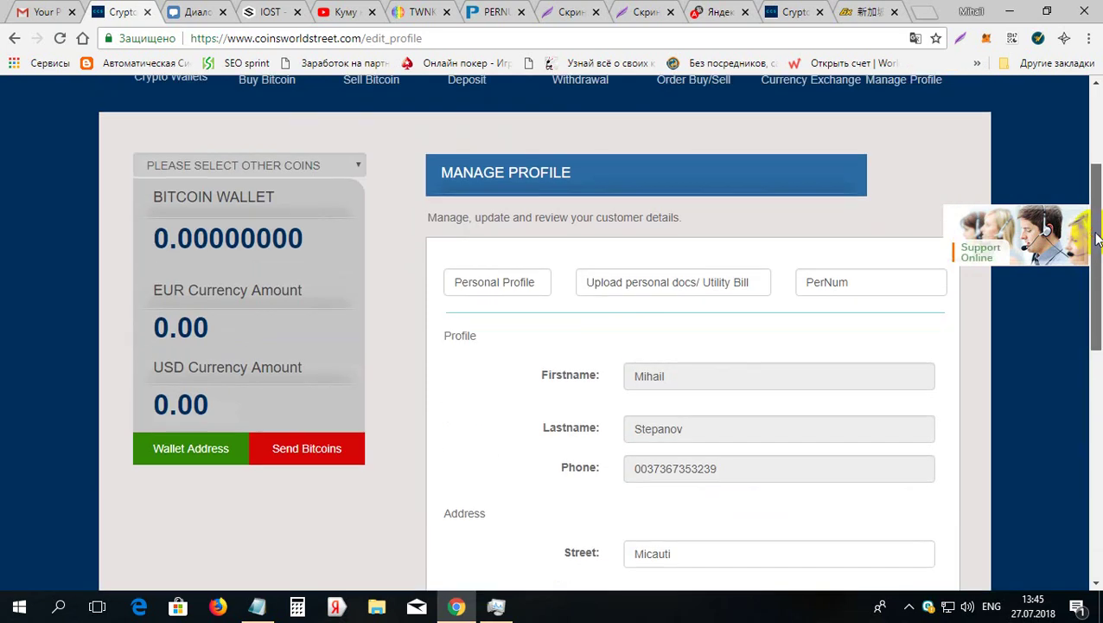
{"action": "left_click", "coordinate": [792, 10]}
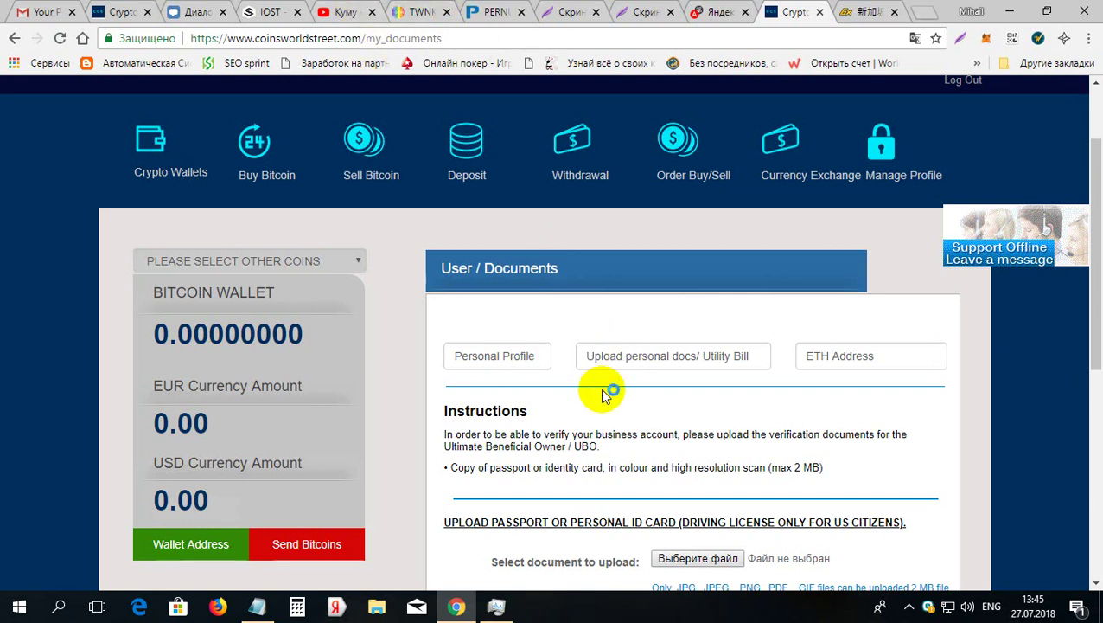
Upload Buletin_scan_1_mic from the Data (D:) personal folder as the passport document.
{"action": "left_click_drag", "start_coordinate": [1096, 187], "coordinate": [978, 327]}
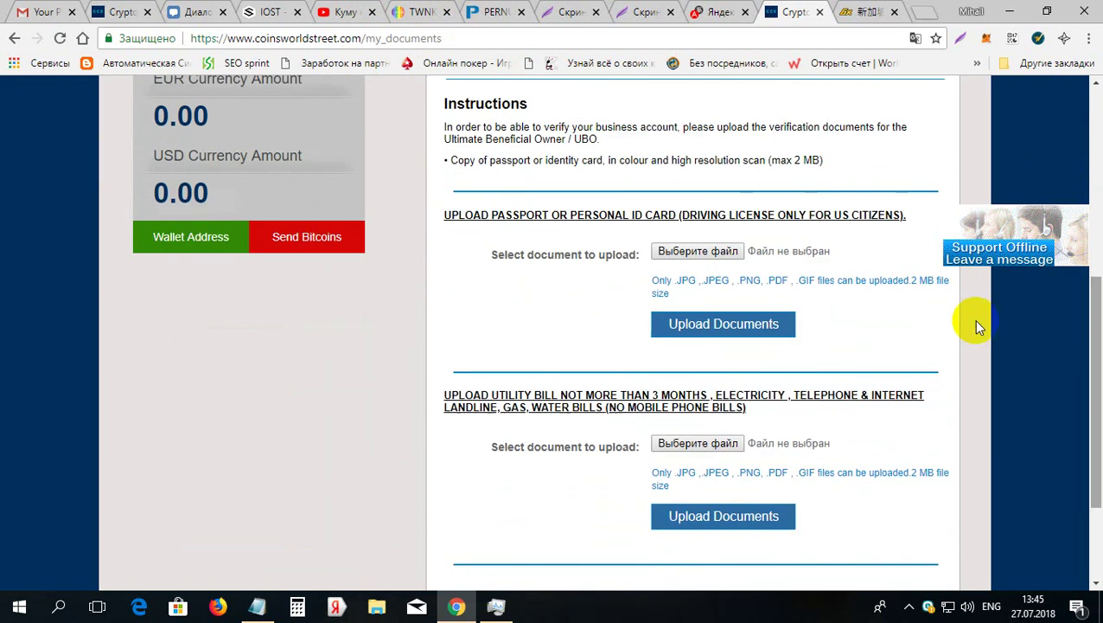
{"action": "left_click", "coordinate": [696, 252]}
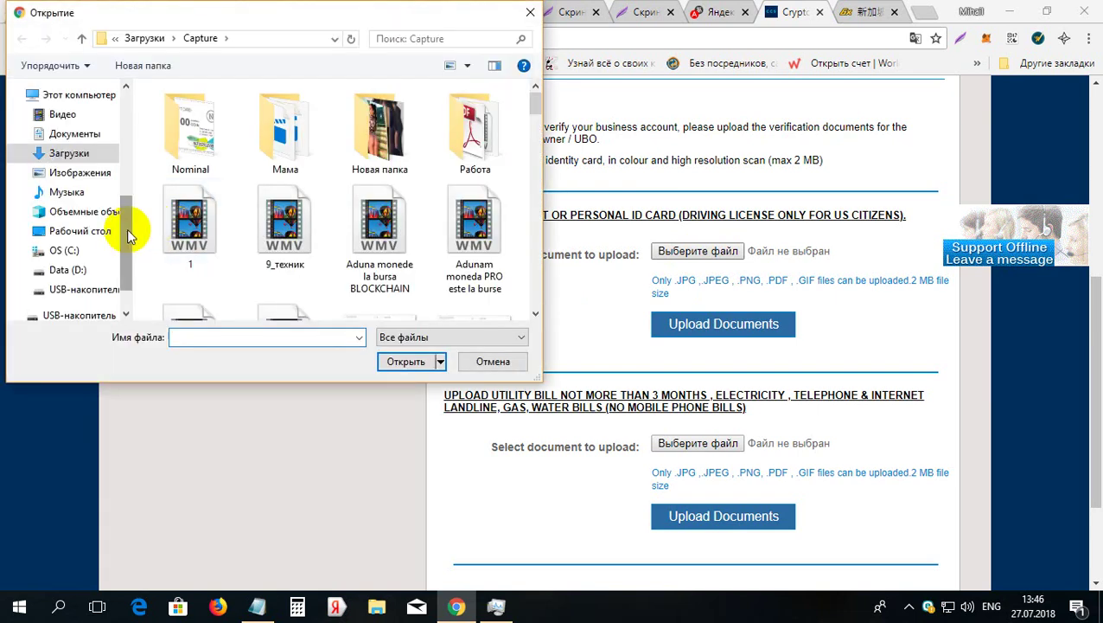
{"action": "left_click_drag", "start_coordinate": [128, 235], "coordinate": [132, 165]}
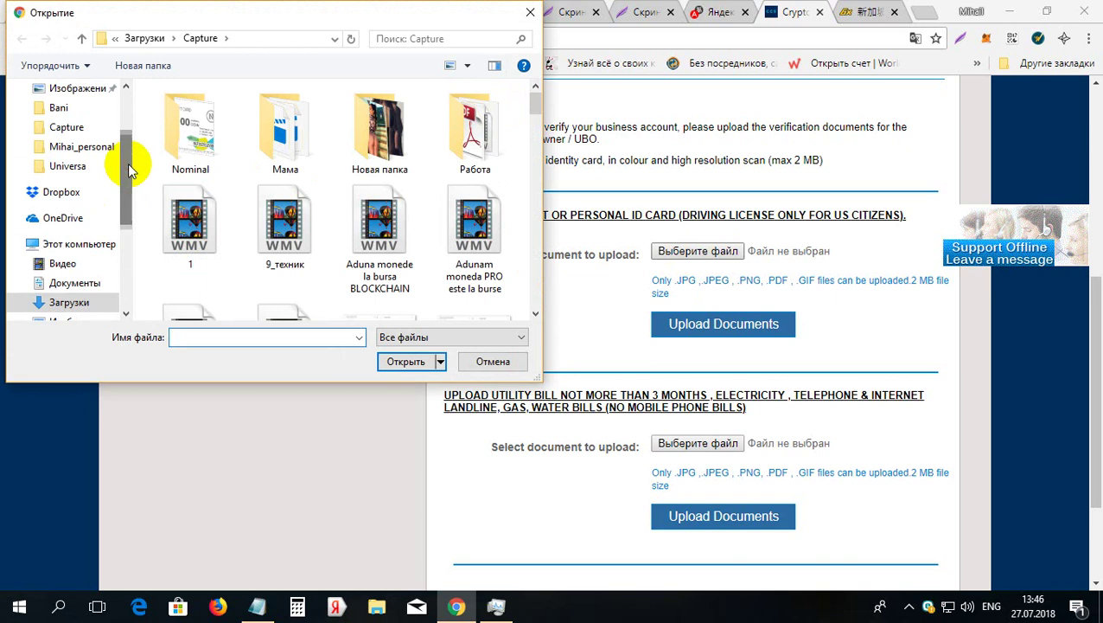
{"action": "left_click", "coordinate": [100, 150]}
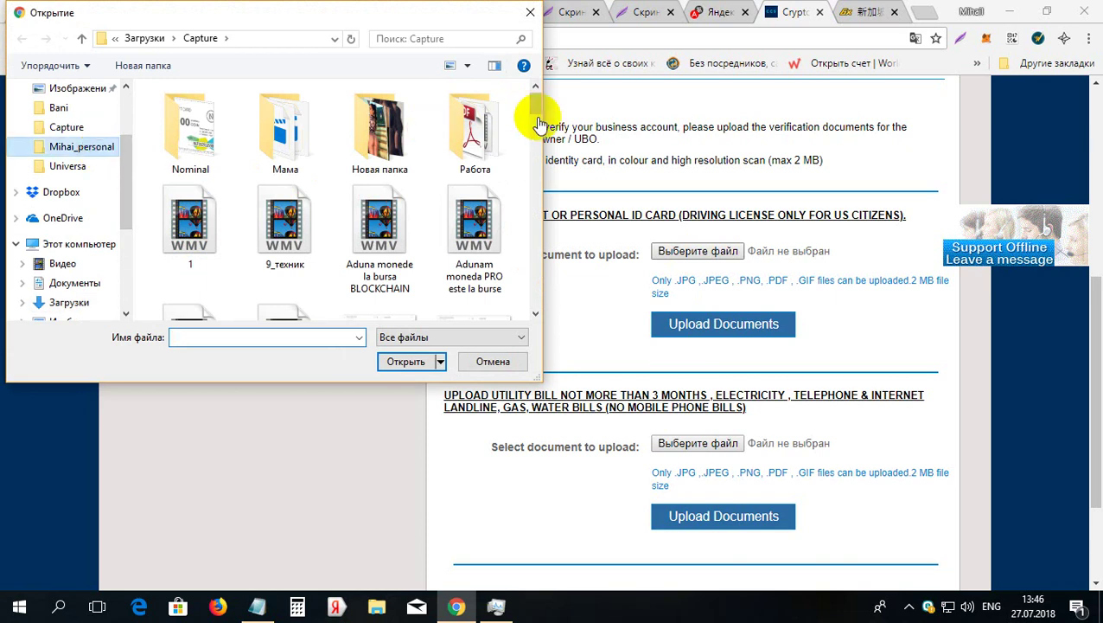
{"action": "left_click_drag", "start_coordinate": [536, 108], "coordinate": [541, 156]}
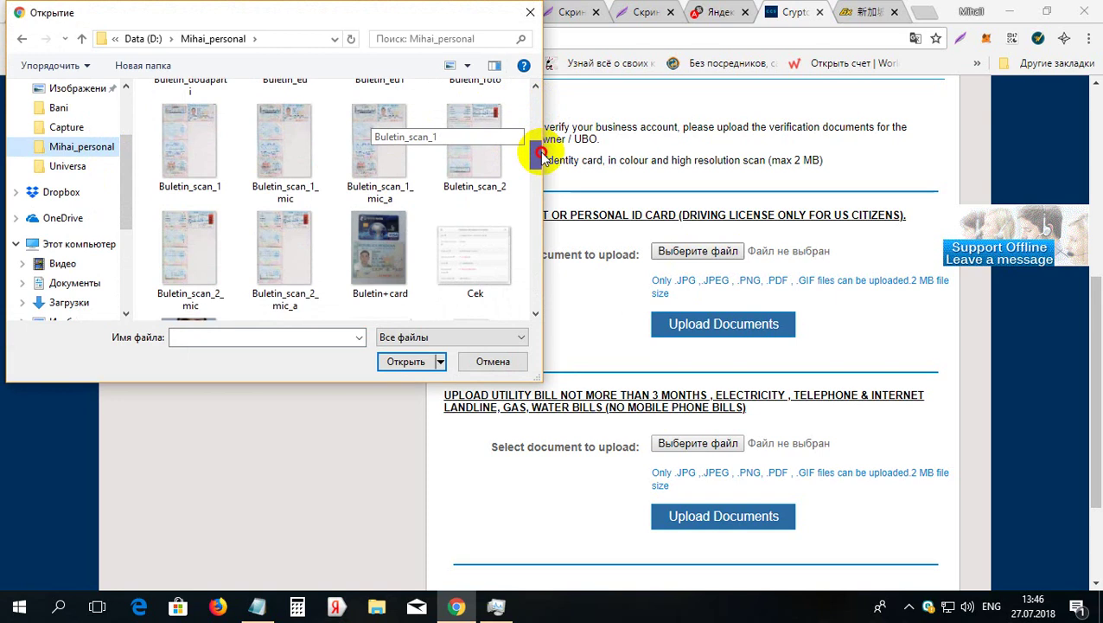
{"action": "left_click", "coordinate": [304, 132]}
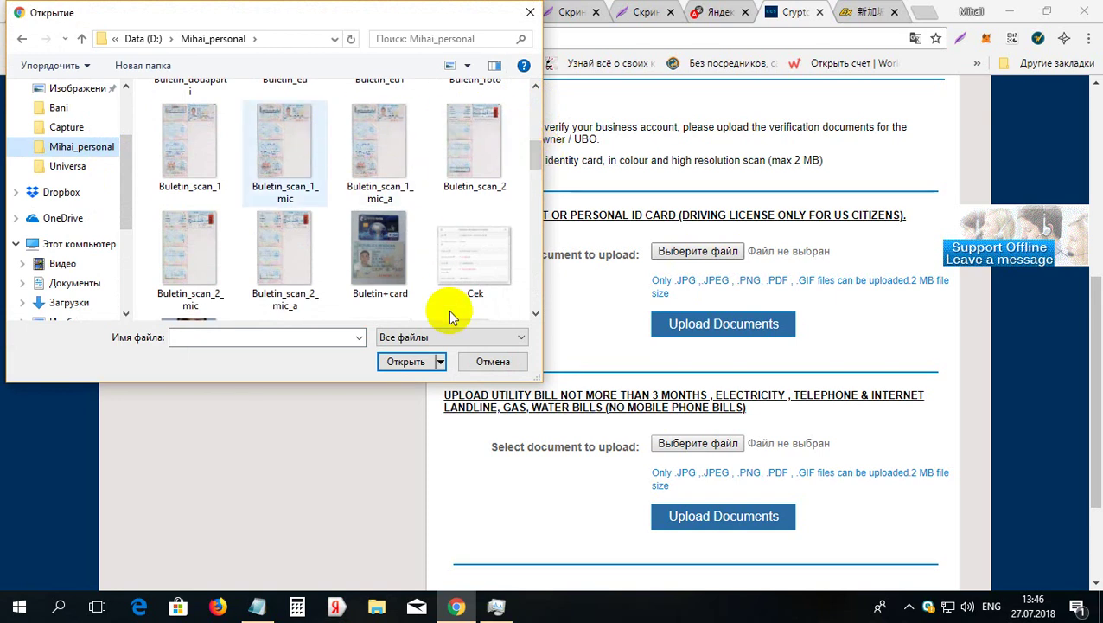
{"action": "left_click", "coordinate": [402, 365]}
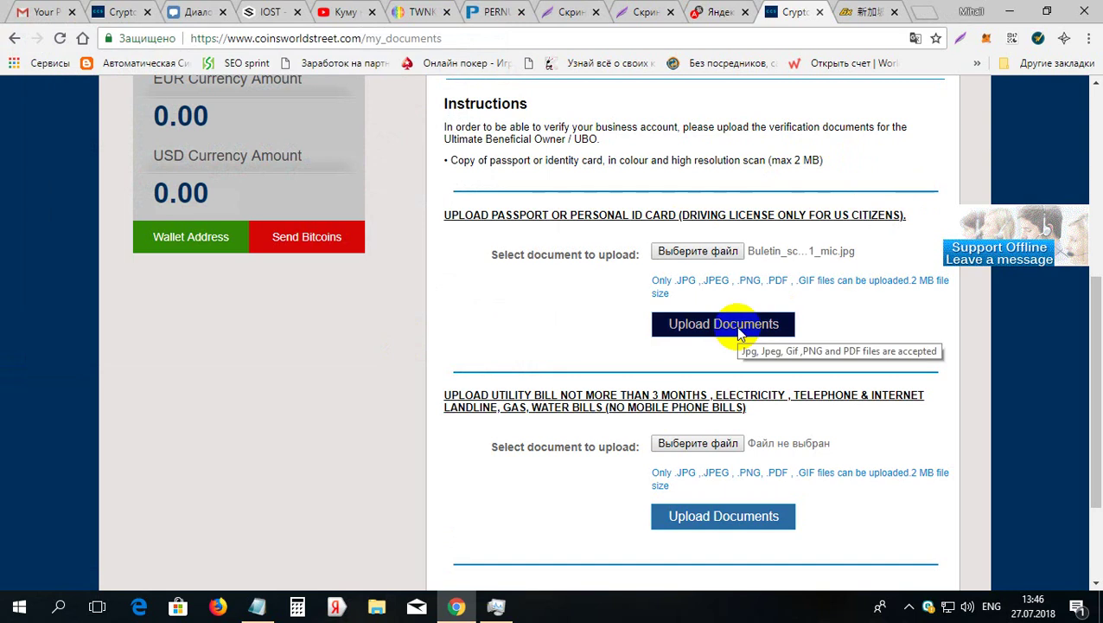
{"action": "left_click", "coordinate": [739, 335]}
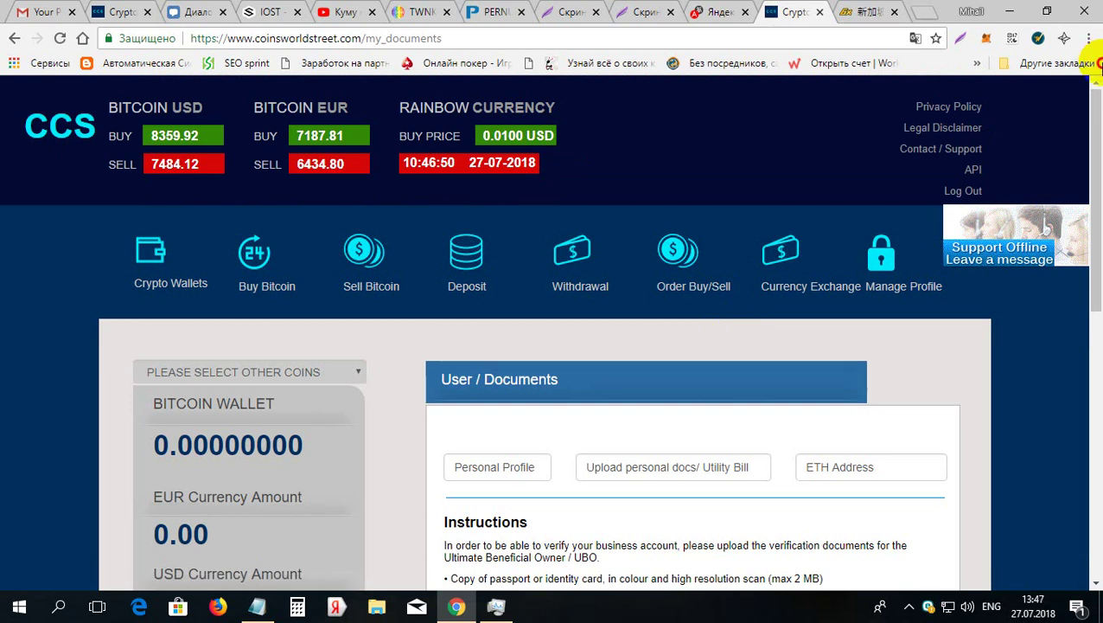
Scroll past the new passport scan thumbnail down to the utility bill upload section.
{"action": "left_click_drag", "start_coordinate": [1097, 120], "coordinate": [1098, 327]}
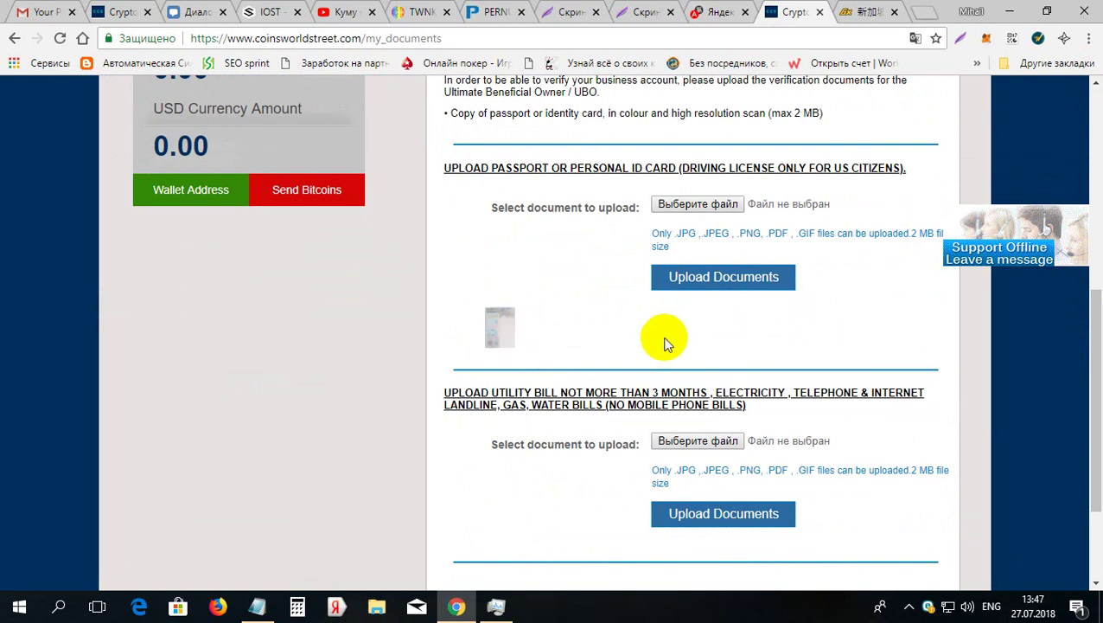
{"action": "scroll", "coordinate": [972, 347], "scroll_direction": "down", "scroll_amount": 3}
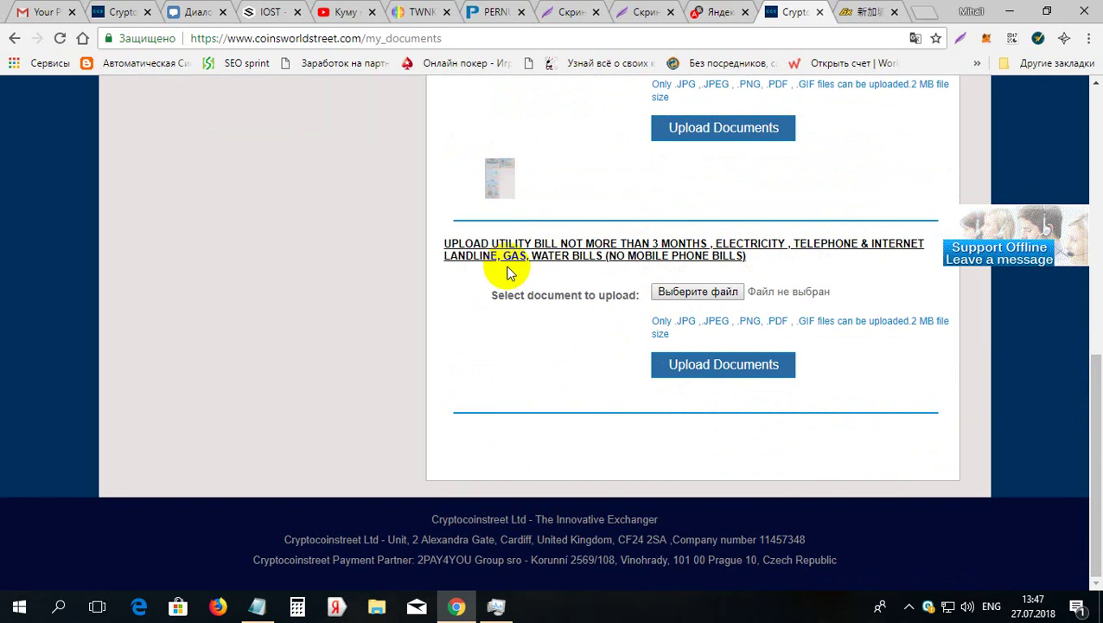
Select Extras_11.04.18.jpg under the utility bill section and upload it.
{"action": "left_click", "coordinate": [691, 294]}
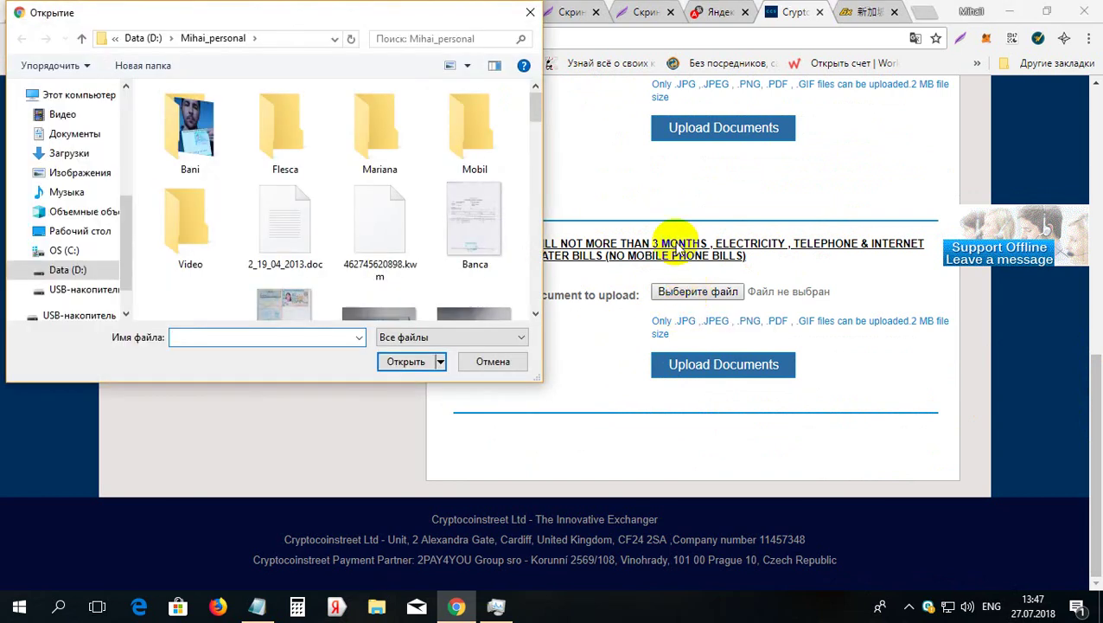
{"action": "left_click_drag", "start_coordinate": [533, 109], "coordinate": [541, 192]}
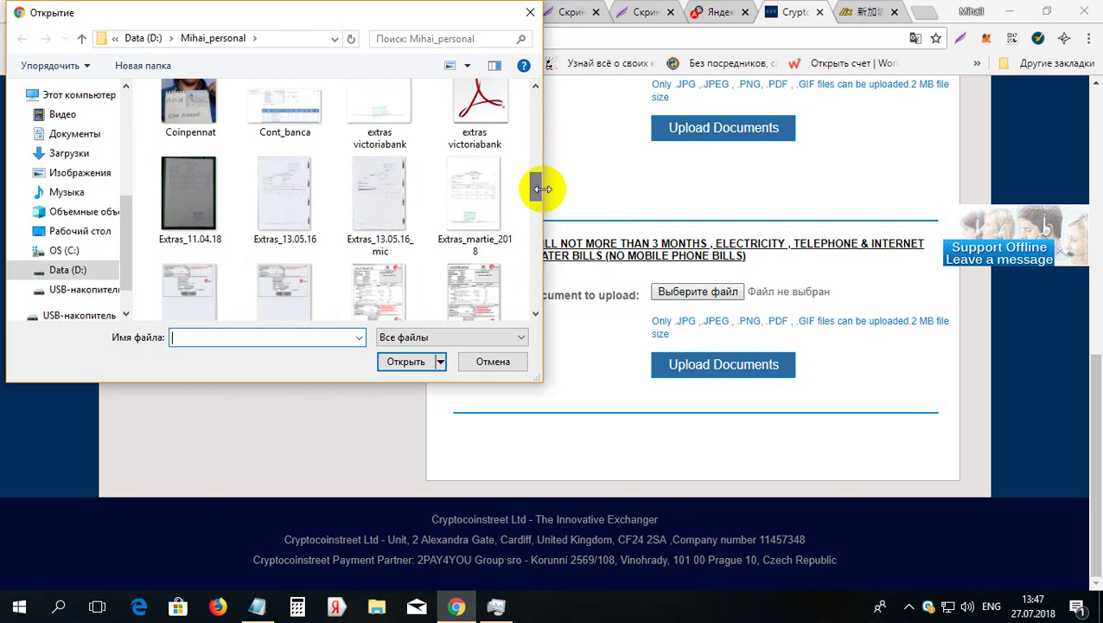
{"action": "left_click", "coordinate": [182, 187]}
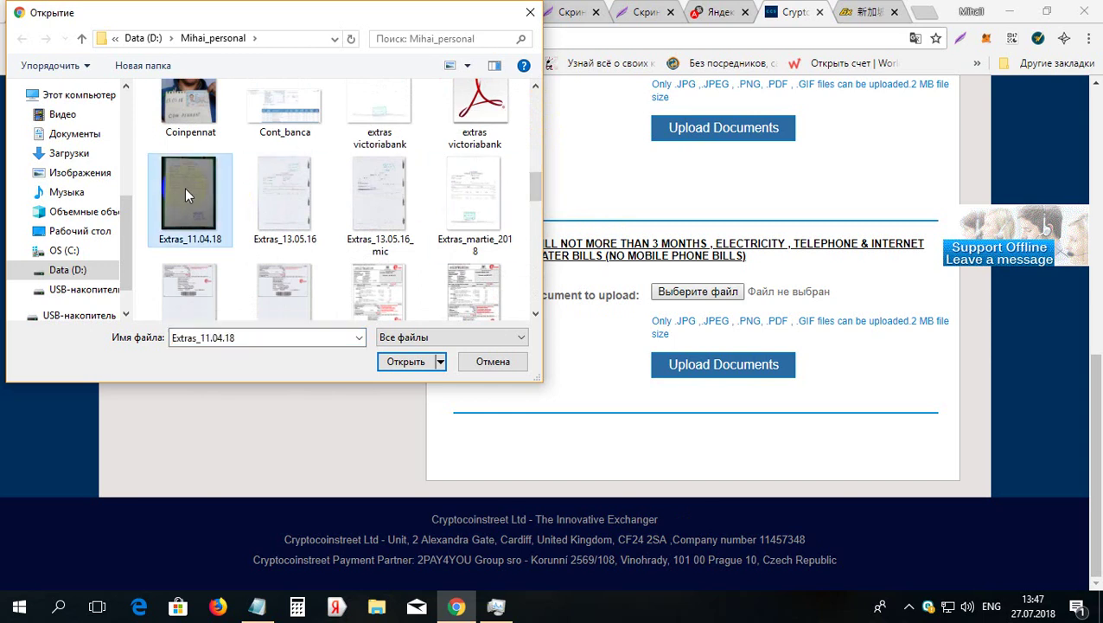
{"action": "left_click", "coordinate": [403, 360]}
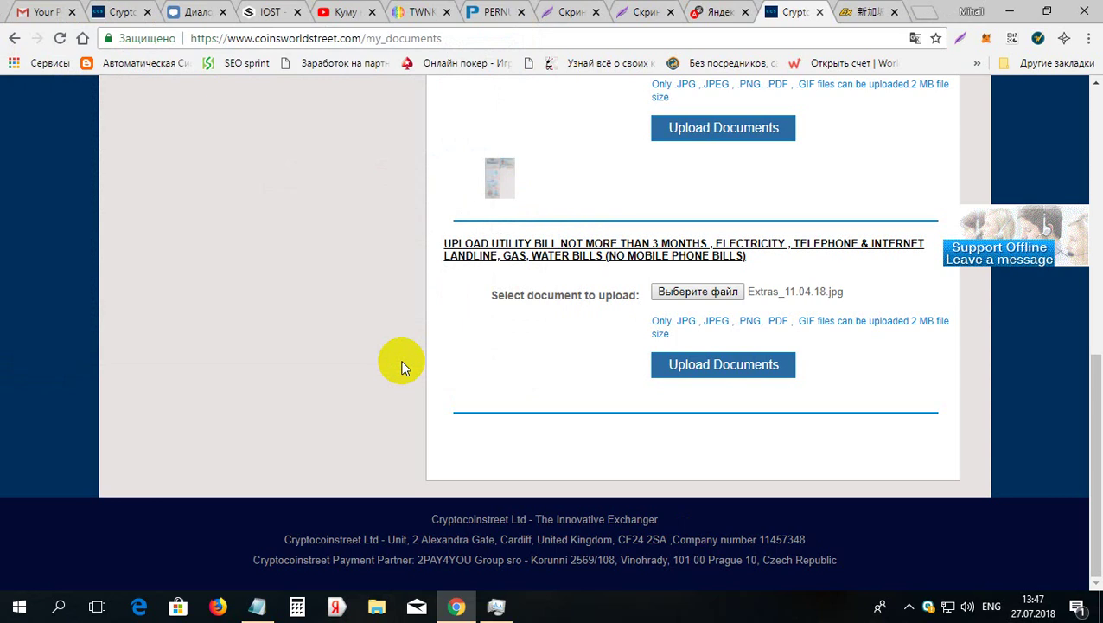
{"action": "left_click", "coordinate": [749, 370]}
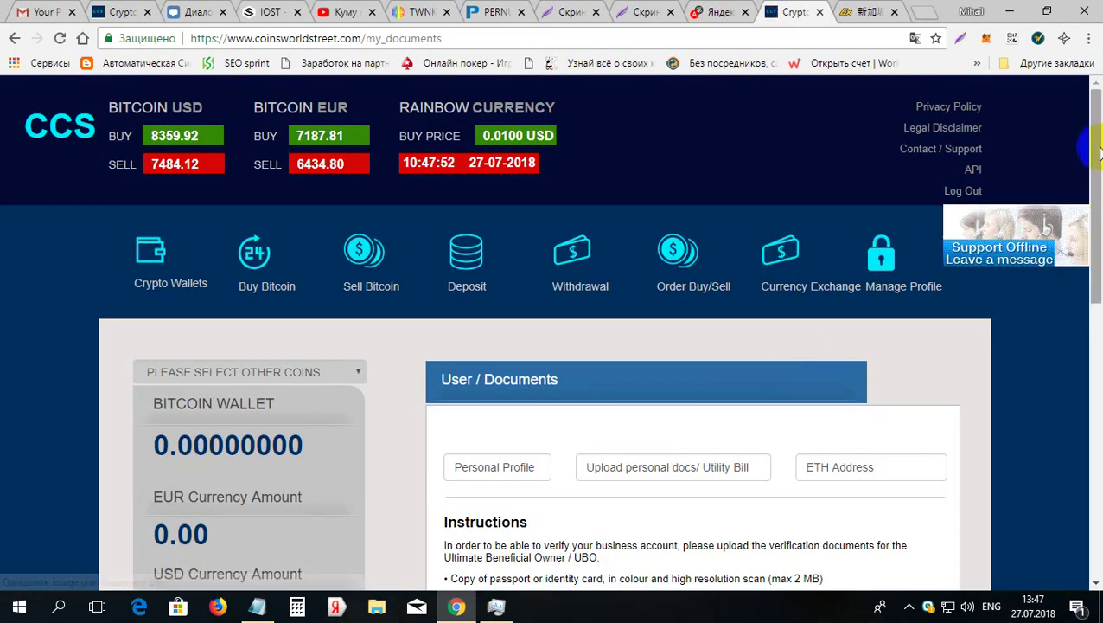
Try the Deposit and Withdrawal sections, reaching the Verify Your Account not-verified notice.
{"action": "left_click_drag", "start_coordinate": [1098, 147], "coordinate": [1097, 180]}
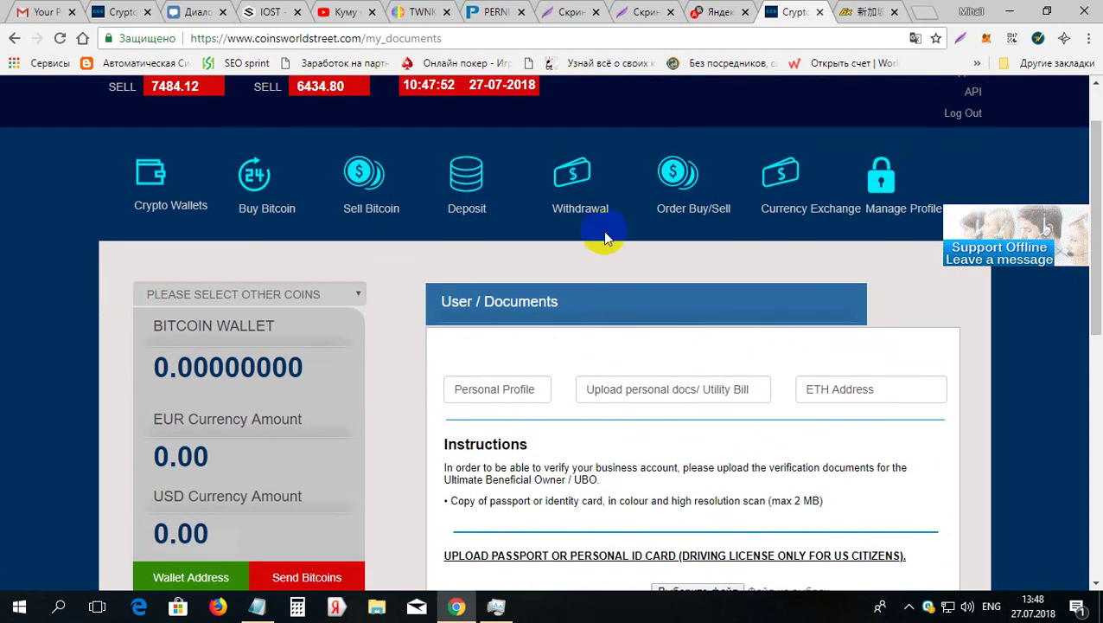
{"action": "left_click", "coordinate": [470, 197]}
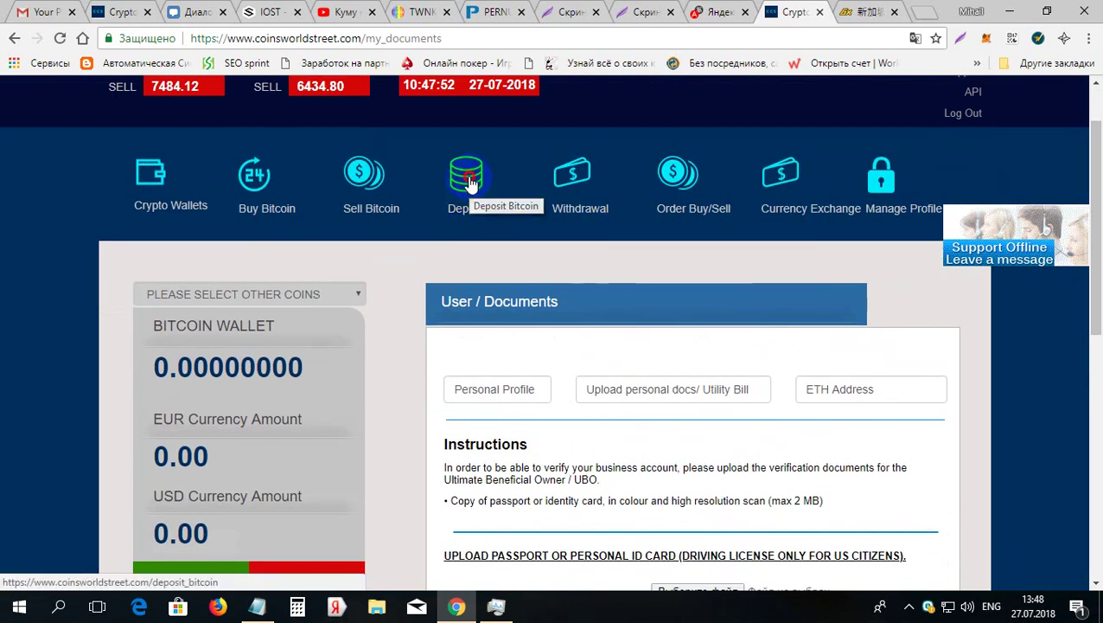
{"action": "left_click", "coordinate": [471, 184]}
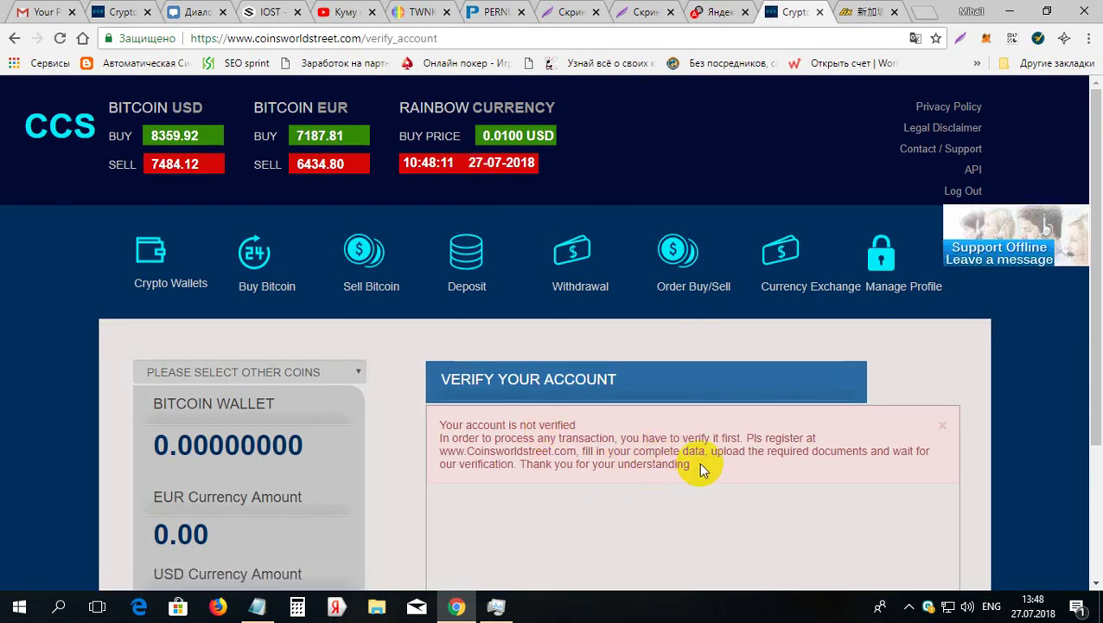
{"action": "left_click", "coordinate": [587, 272]}
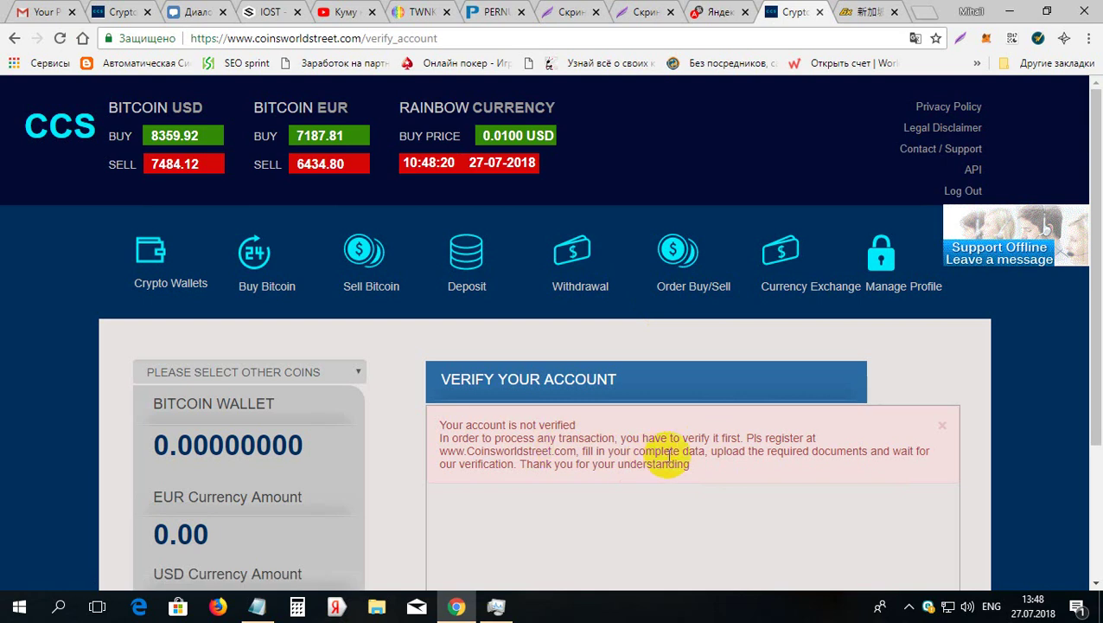
{"action": "left_click_drag", "start_coordinate": [1096, 261], "coordinate": [1065, 211]}
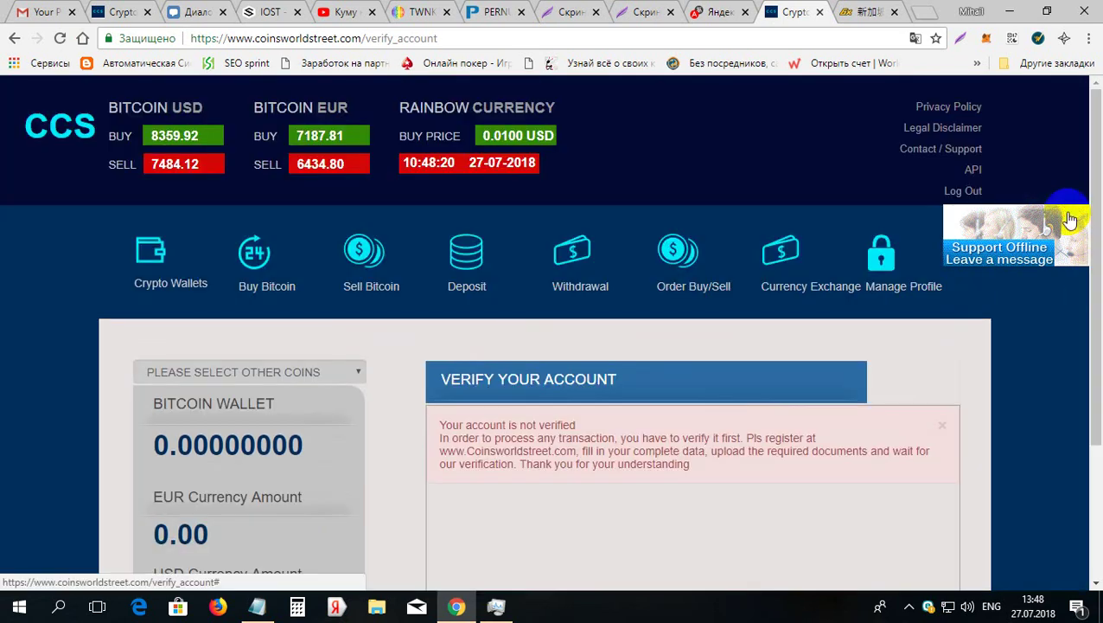